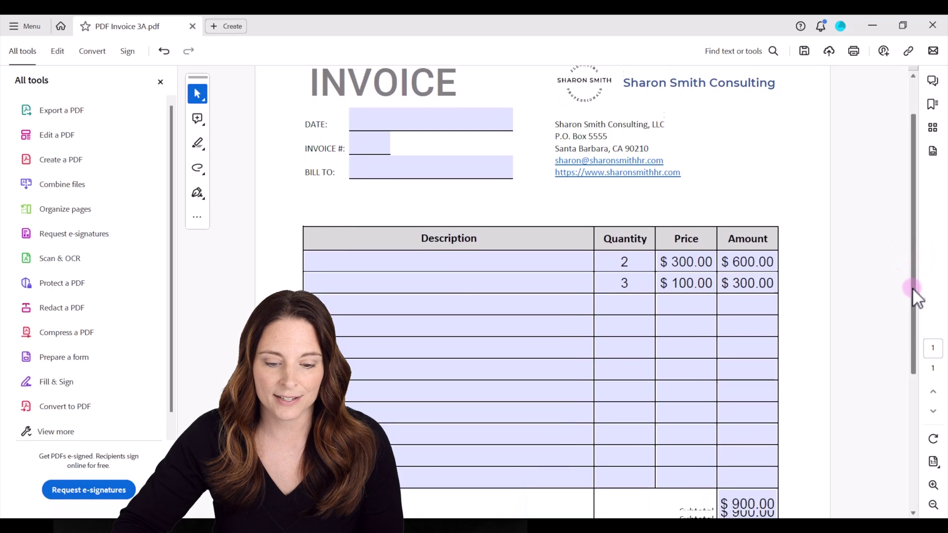
# Clear the row 1 and row 2 Quantity values so amounts, subtotal and tax drop to $0.00
pyautogui.moveTo(912, 288); pyautogui.dragTo(911, 372)
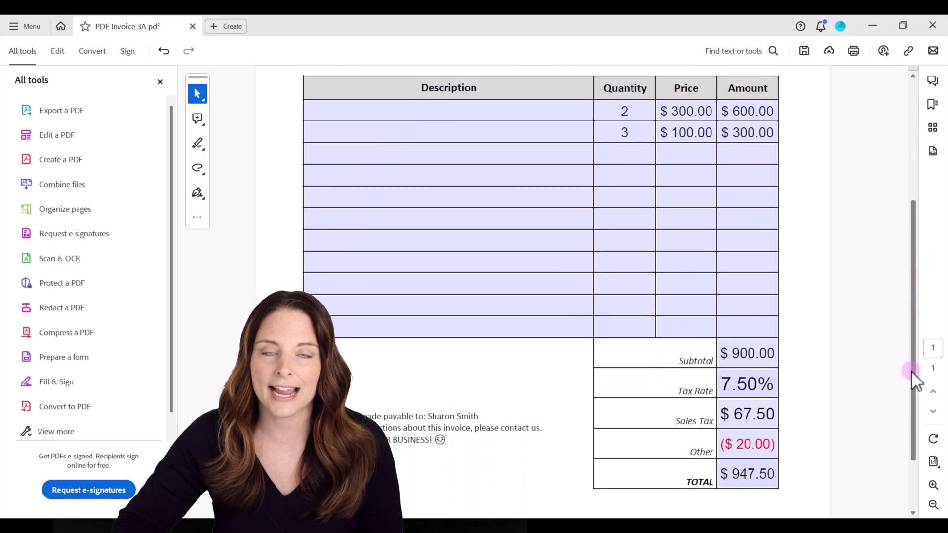
pyautogui.click(627, 134)
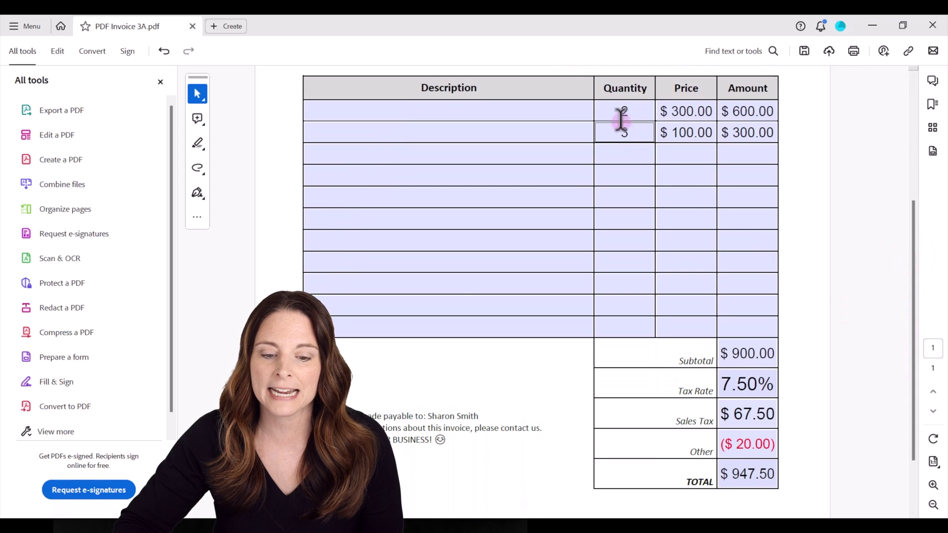
pyautogui.click(614, 111)
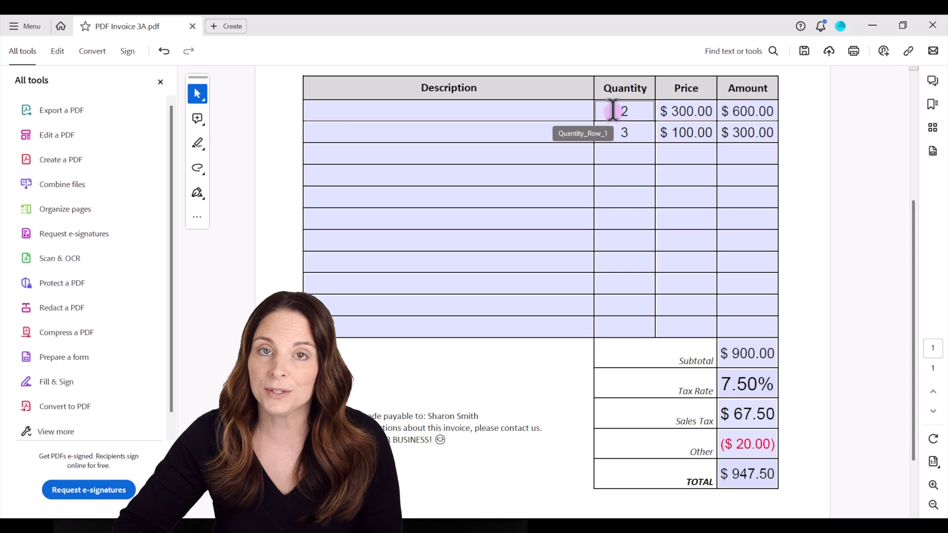
pyautogui.click(613, 109)
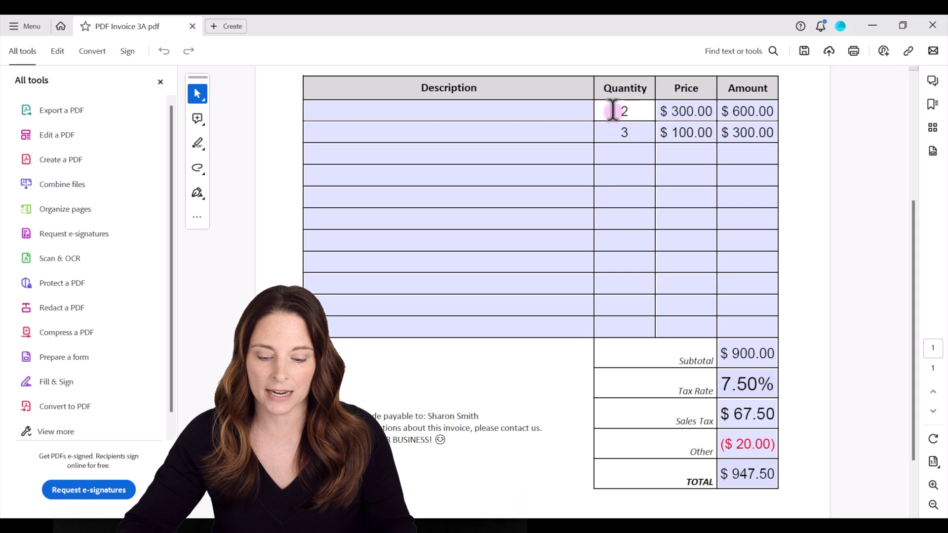
pyautogui.press('BackSpace')
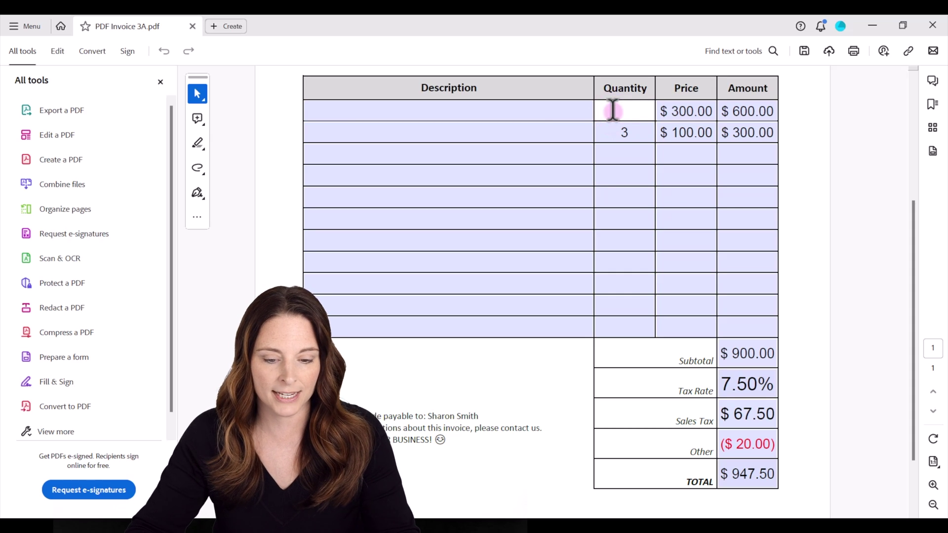
pyautogui.press('Tab')
pyautogui.doubleClick(622, 132)
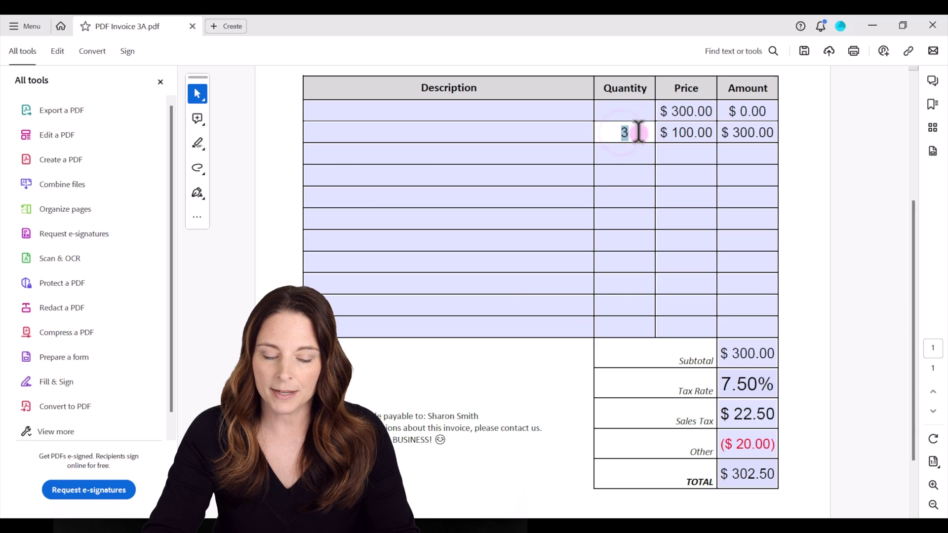
pyautogui.press('BackSpace')
pyautogui.press('Tab')
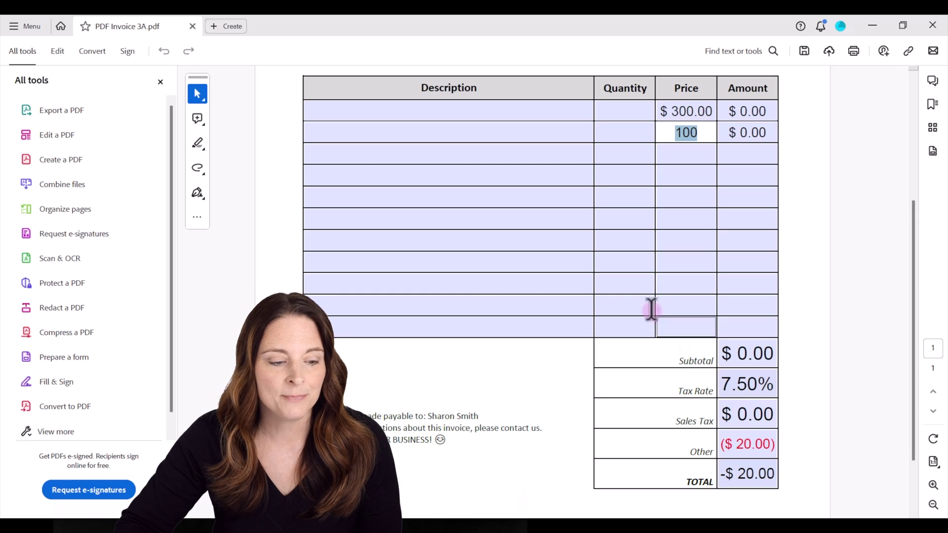
# Enter form-editing mode and clear all form values from the Fields panel options
pyautogui.click(70, 363)
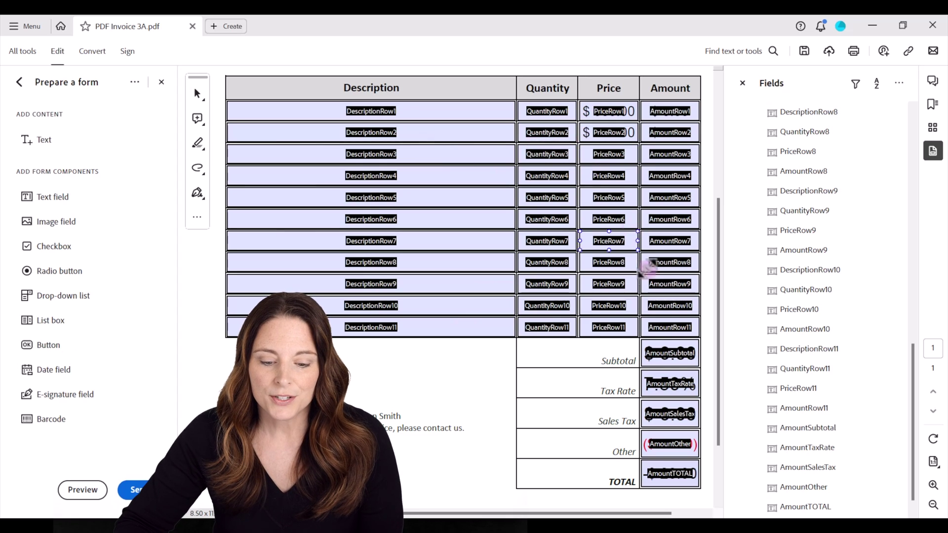
pyautogui.click(900, 82)
pyautogui.click(851, 189)
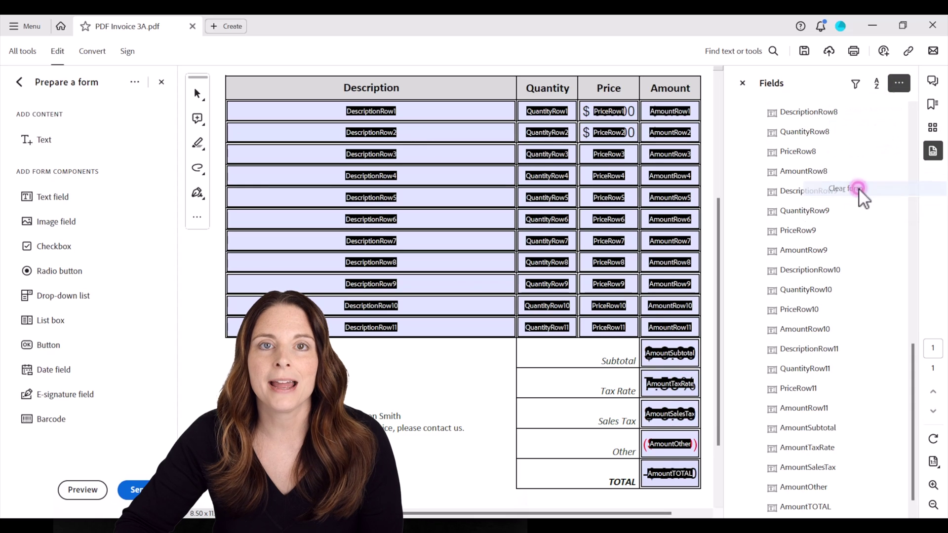
# Inspect the QuantityRow8, PriceRow1, AmountRow1, AmountRow2 and AmountTOTAL fields
pyautogui.click(557, 263)
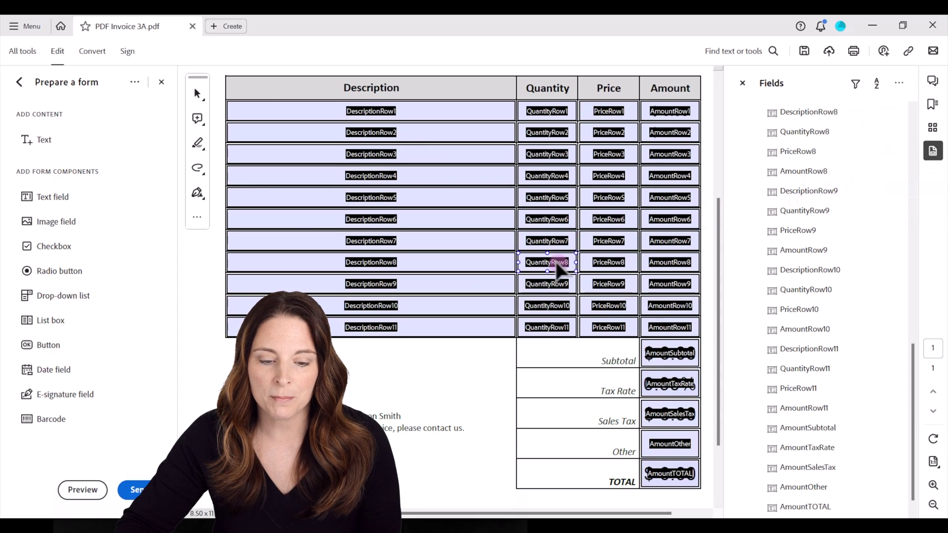
pyautogui.click(621, 111)
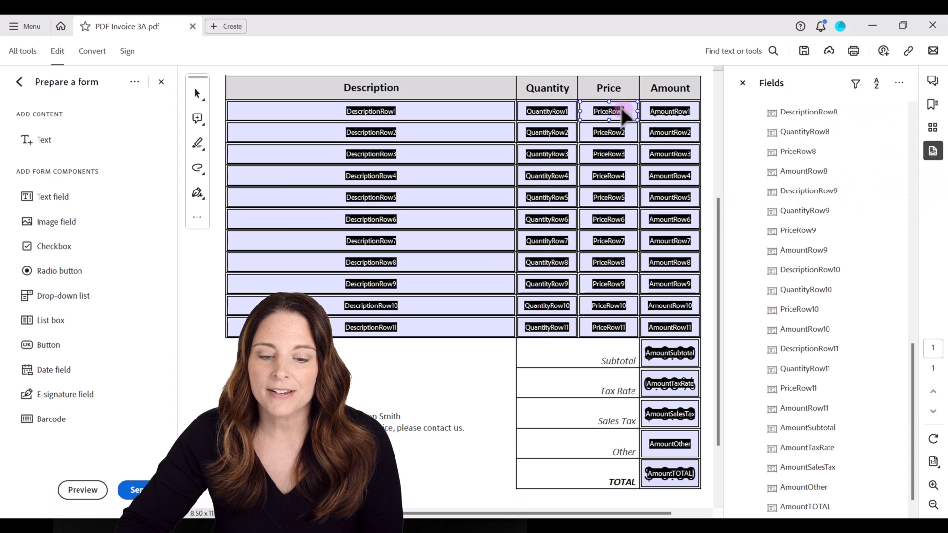
pyautogui.click(665, 113)
pyautogui.click(665, 133)
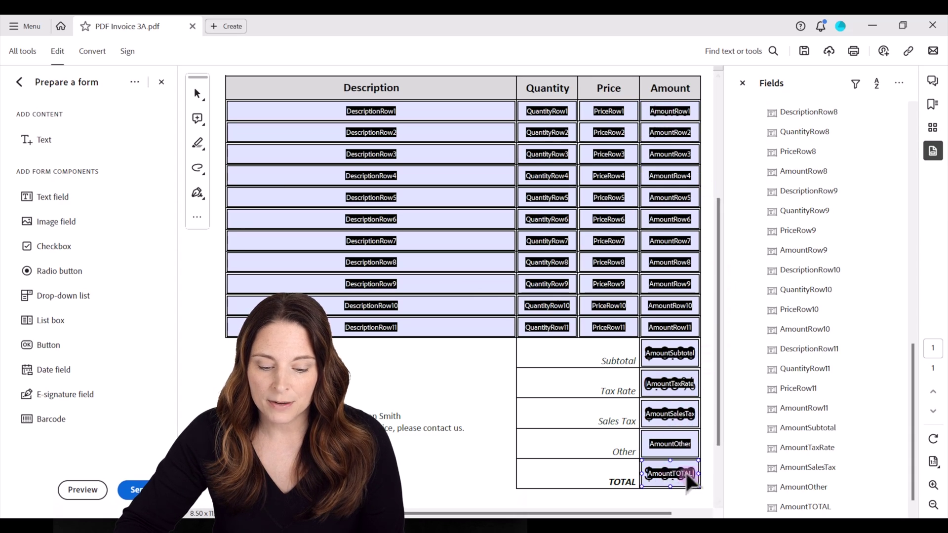
pyautogui.click(669, 477)
pyautogui.click(596, 359)
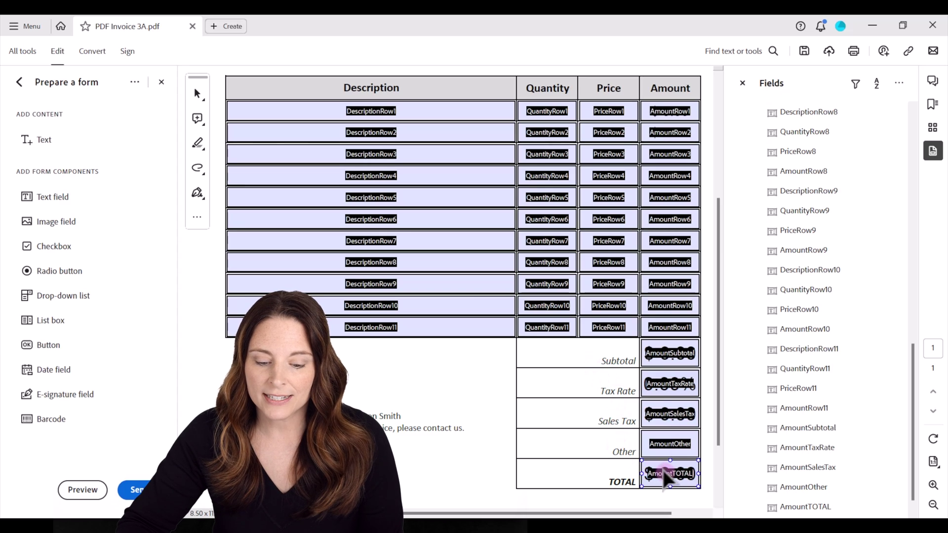
# Review AmountTOTAL's simplified notation AmountSubtotal+AmountSalesTax+AmountOther in its Calculate settings
pyautogui.click(670, 475)
pyautogui.doubleClick(670, 475)
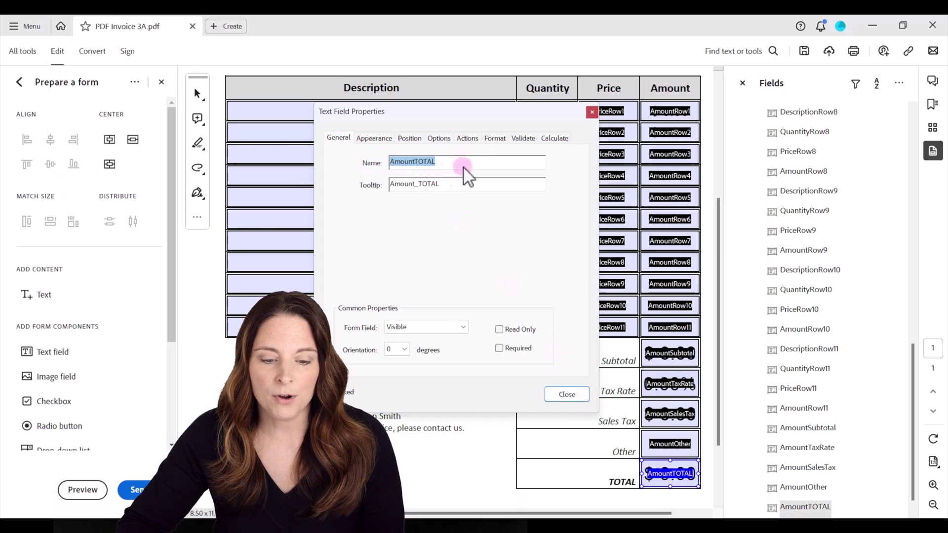
pyautogui.click(556, 139)
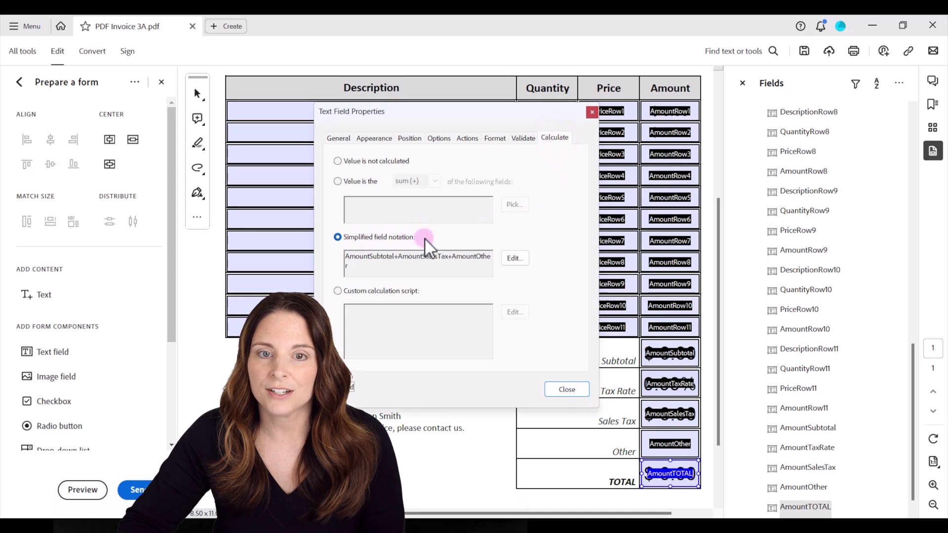
pyautogui.click(513, 259)
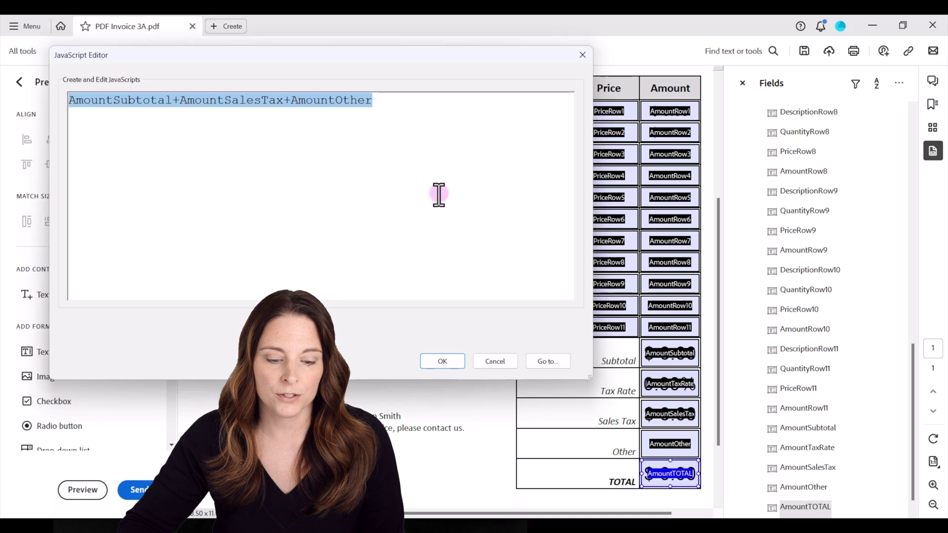
pyautogui.click(499, 360)
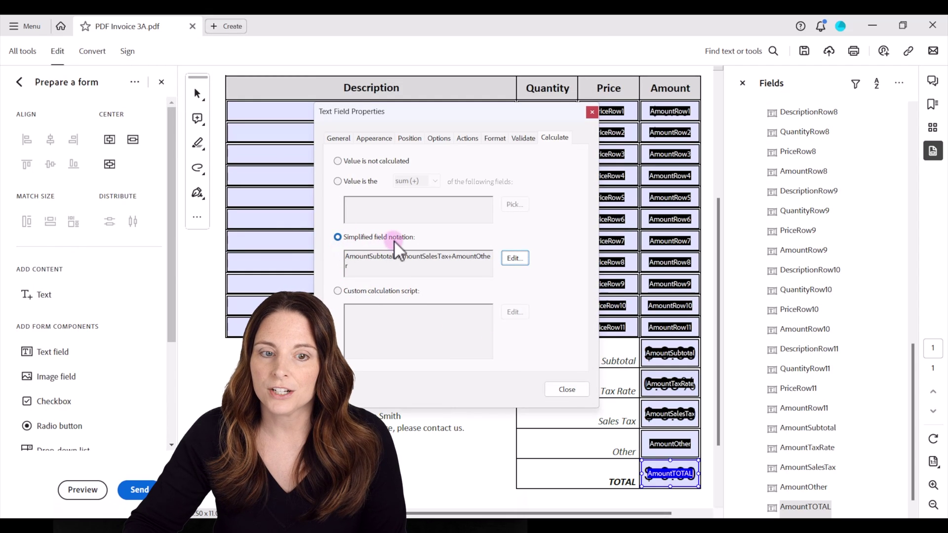
# Switch TOTAL to a custom calculation script, opening its empty editor, and bring up ChatGPT's code
pyautogui.click(338, 291)
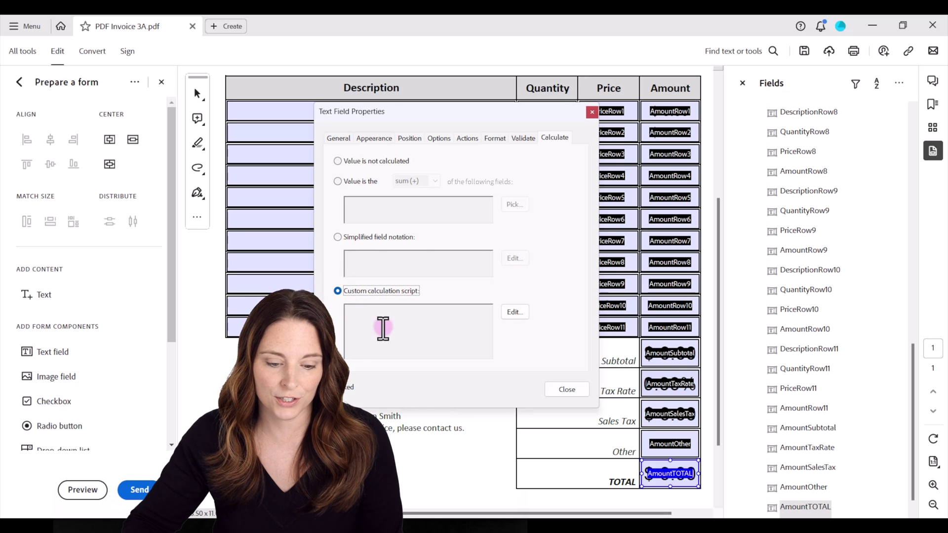
pyautogui.click(523, 313)
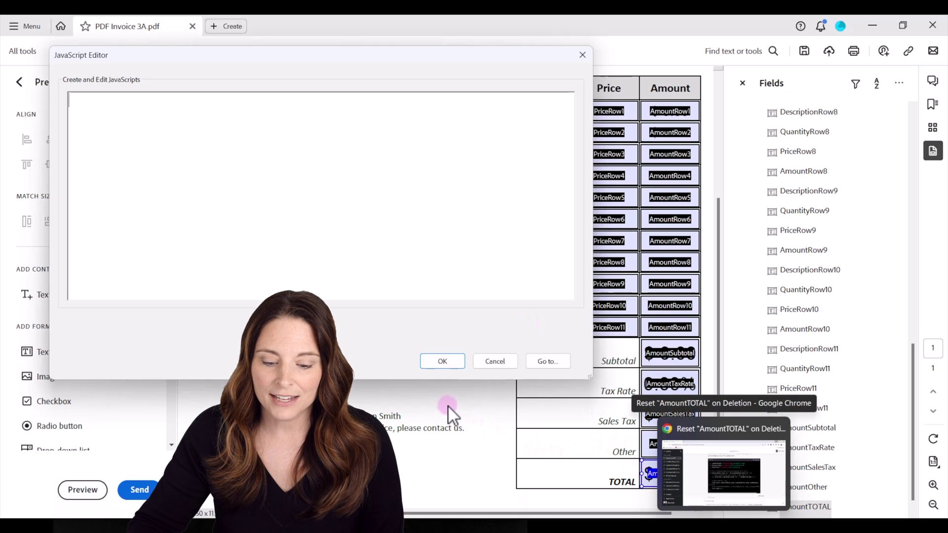
pyautogui.click(734, 485)
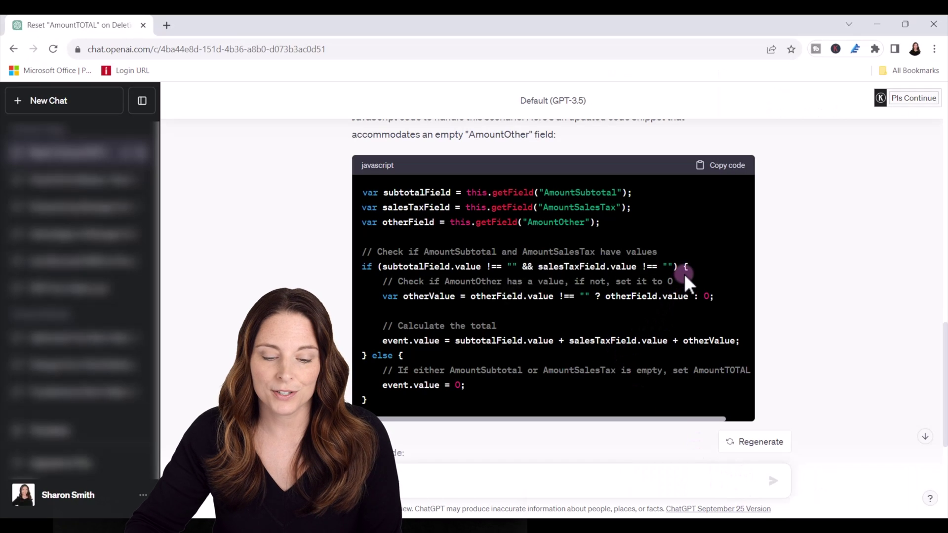
# Copy ChatGPT's AmountTOTAL script and return to Acrobat's empty script editor
pyautogui.click(726, 167)
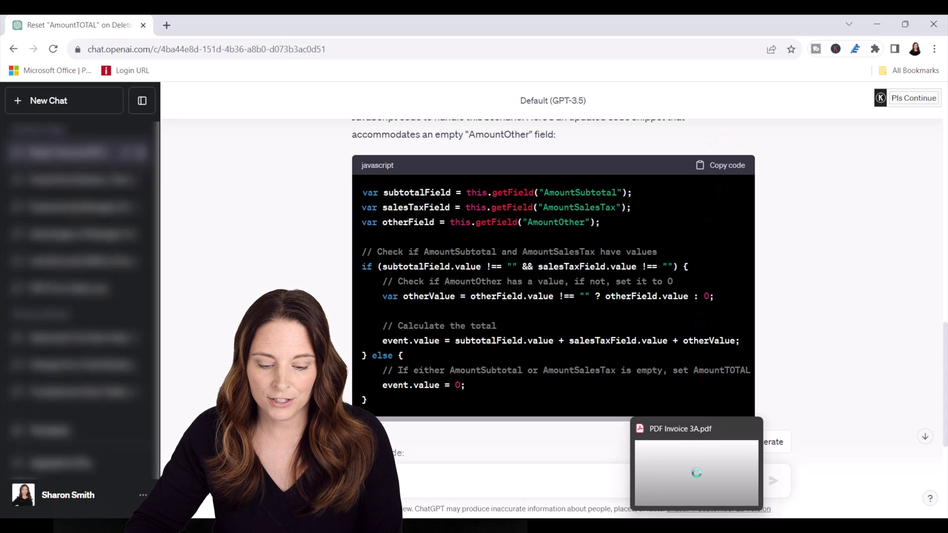
pyautogui.click(708, 485)
# Paste ChatGPT's script as the TOTAL custom calculation, accept it, and close the field properties
pyautogui.click(86, 120)
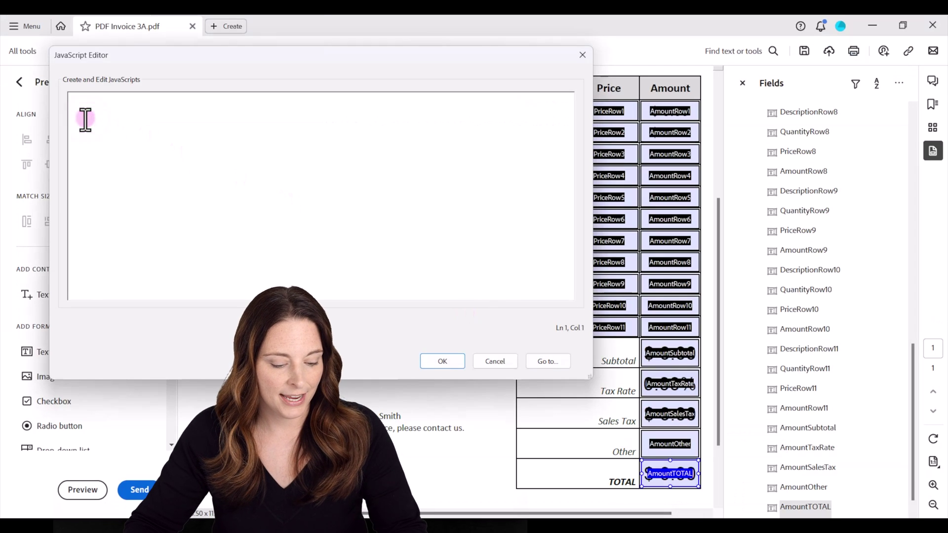
pyautogui.hotkey('ctrl', 'v')
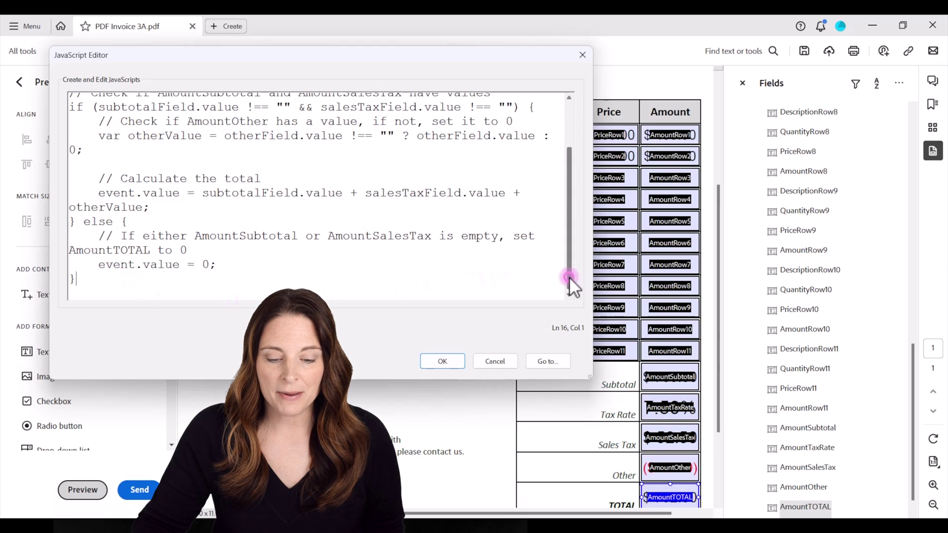
pyautogui.moveTo(569, 277); pyautogui.dragTo(571, 198)
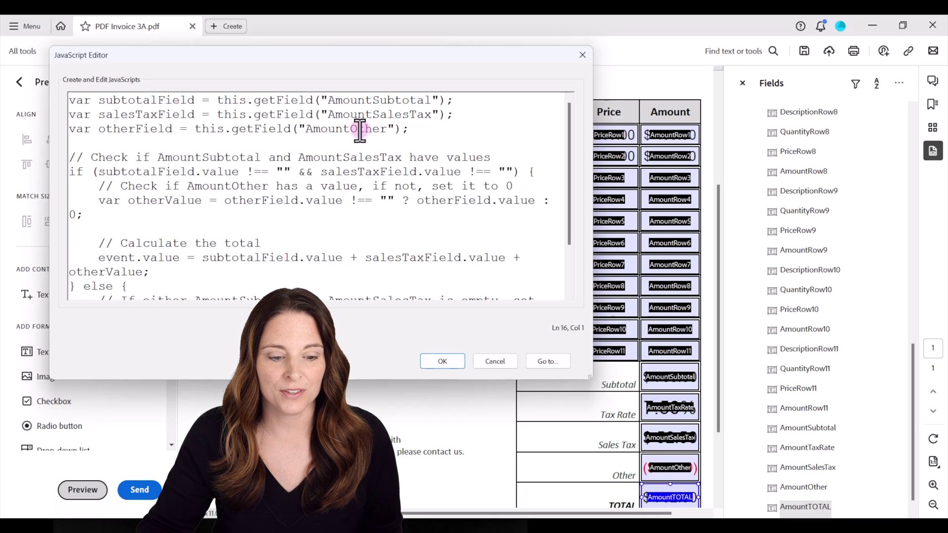
pyautogui.scroll(-2, 351, 214)
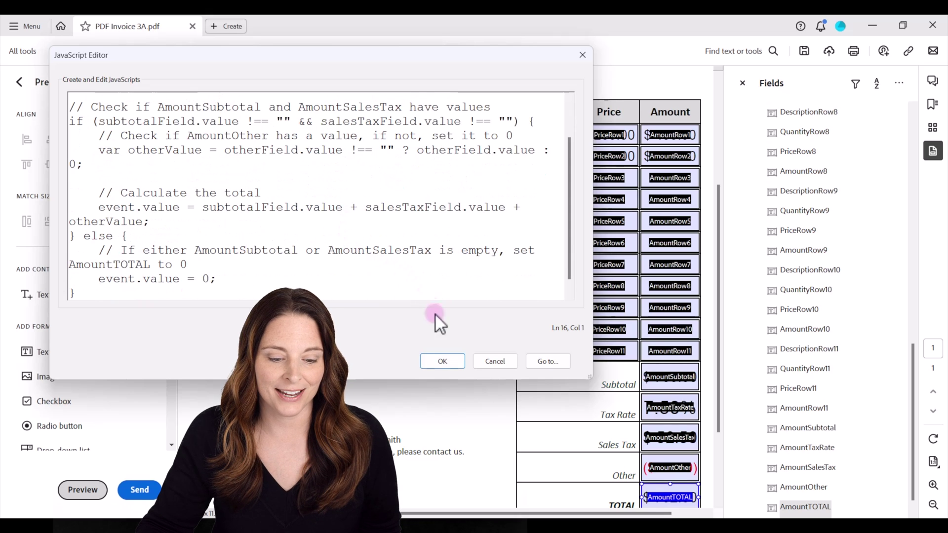
pyautogui.click(444, 362)
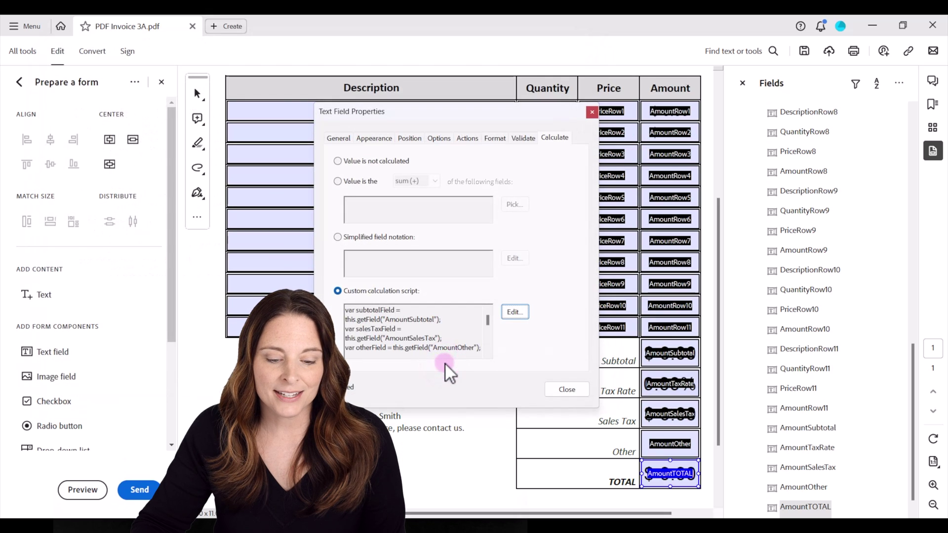
pyautogui.click(568, 389)
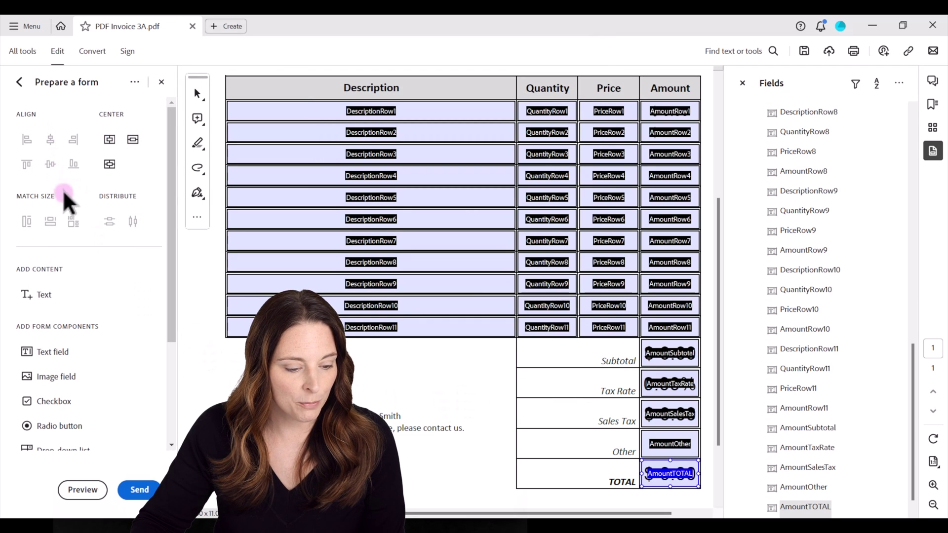
# In Preview, enter quantities 2 and 3, prices 200 and 100, tax rate 0.075 and Other -20
pyautogui.click(79, 490)
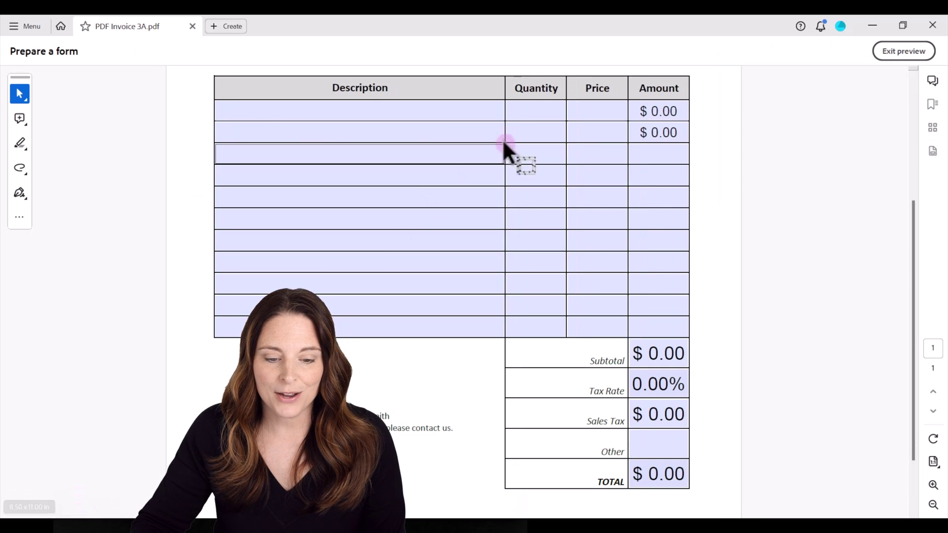
pyautogui.click(530, 113)
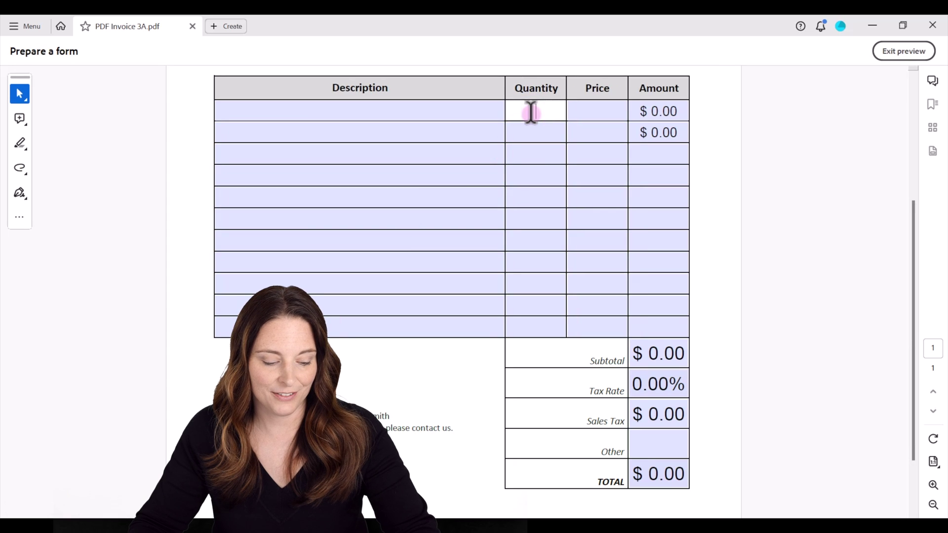
pyautogui.write('2')
pyautogui.press('Tab')
pyautogui.write('200')
pyautogui.click(536, 133)
pyautogui.write('3100')
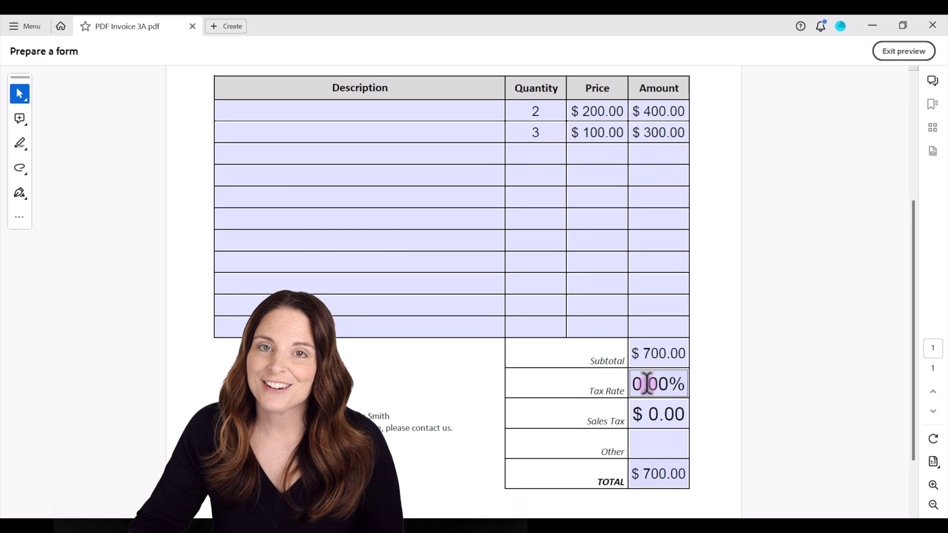
pyautogui.click(647, 385)
pyautogui.write('0.075')
pyautogui.click(655, 447)
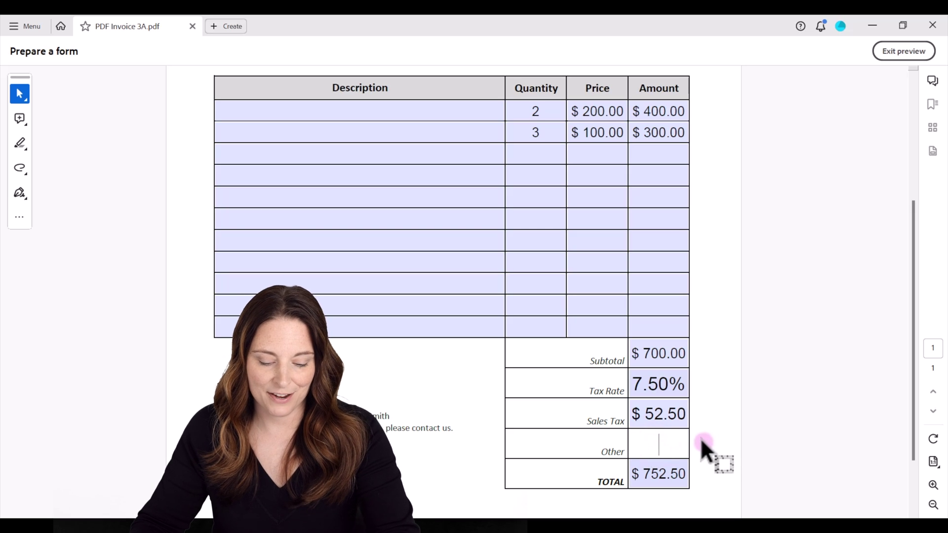
pyautogui.write('-20')
pyautogui.press('Return')
# Delete the row 1 quantity so TOTAL recalculates to $302.50
pyautogui.click(535, 110)
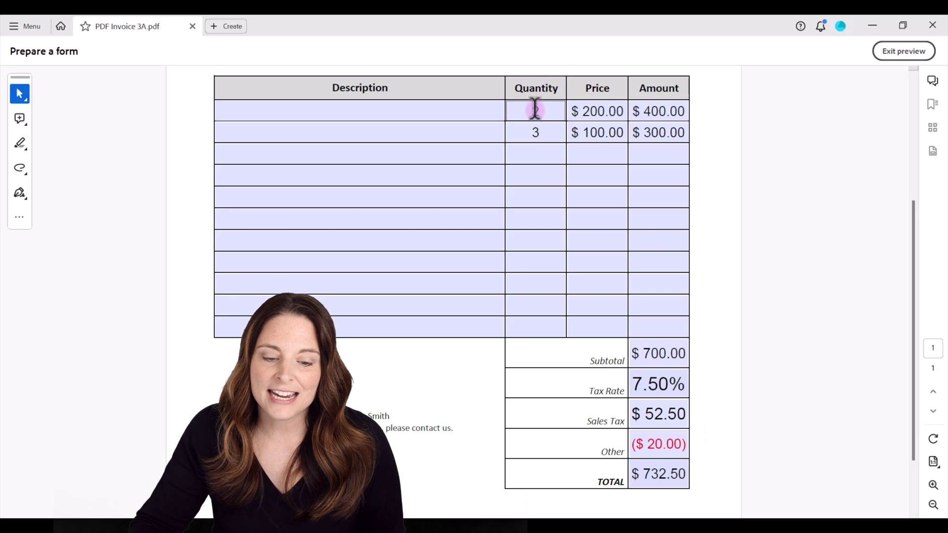
pyautogui.press('BackSpace')
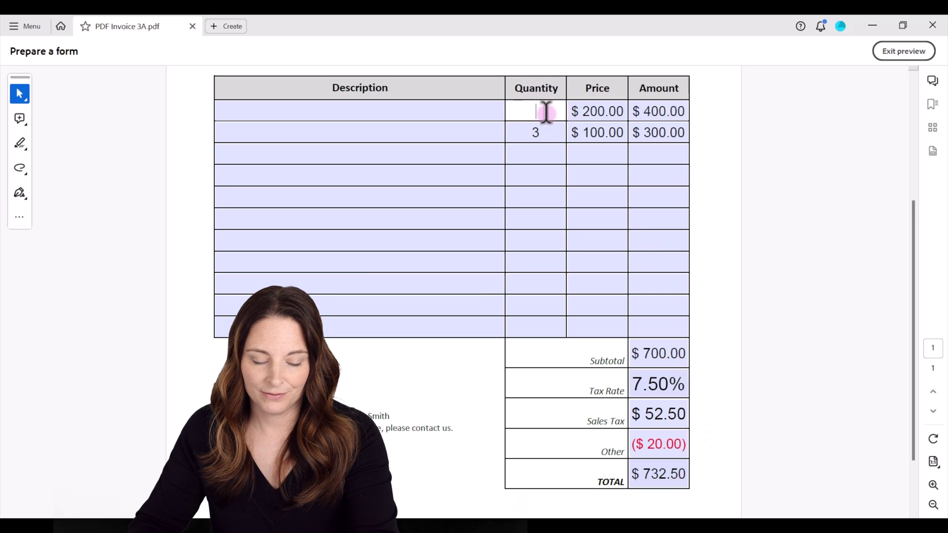
pyautogui.click(547, 132)
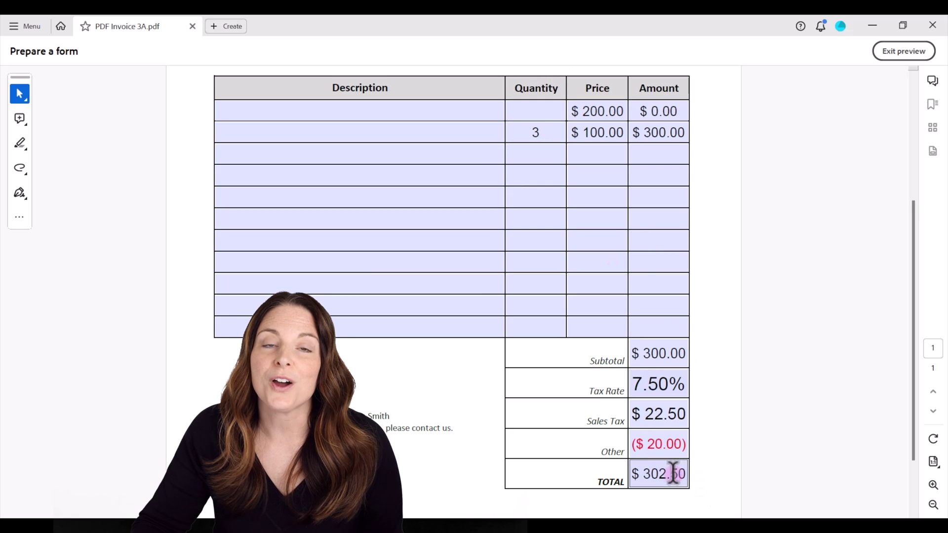